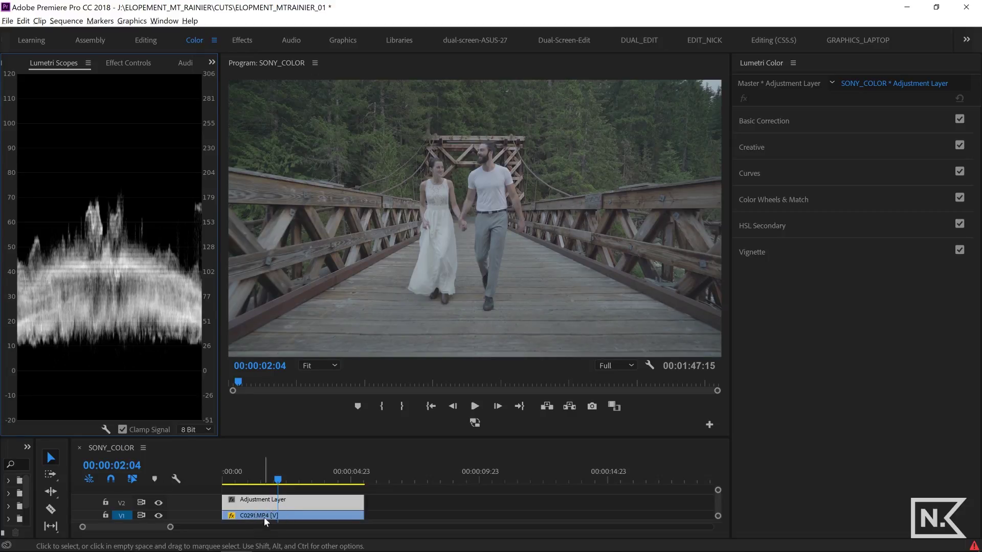
# Select the Adjustment Layer clip and lock track V1, which holds C0291.MP4
pyautogui.click(272, 502)
pyautogui.click(418, 498)
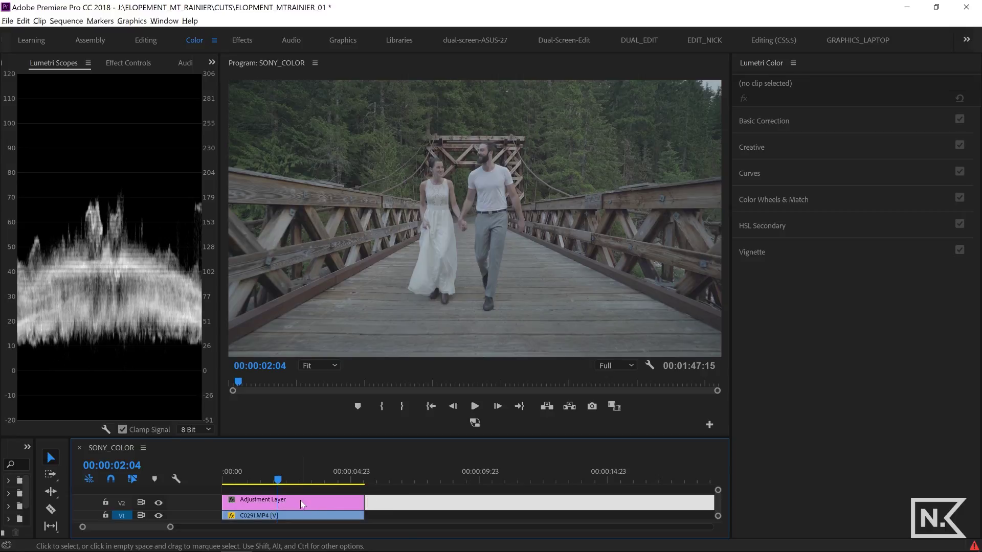
pyautogui.click(300, 500)
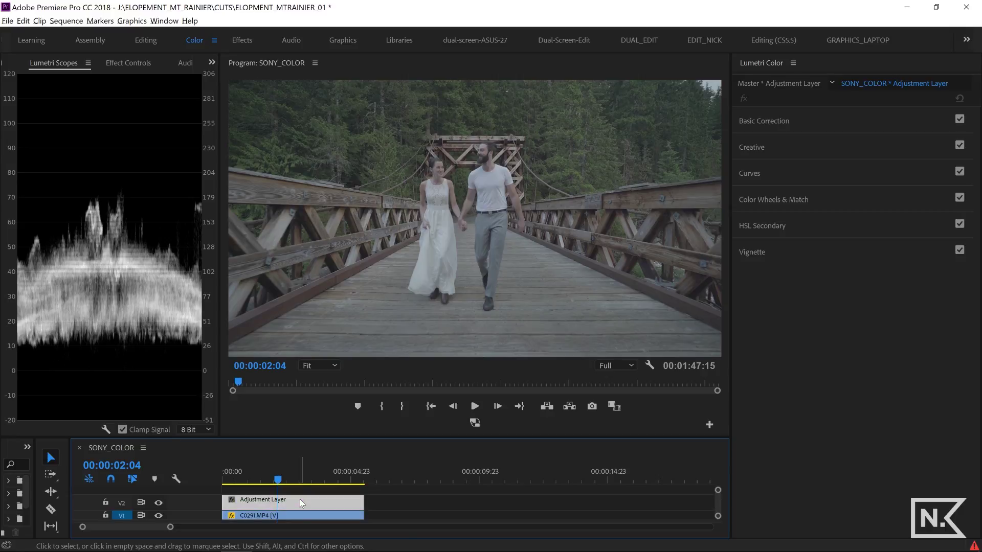
pyautogui.click(105, 515)
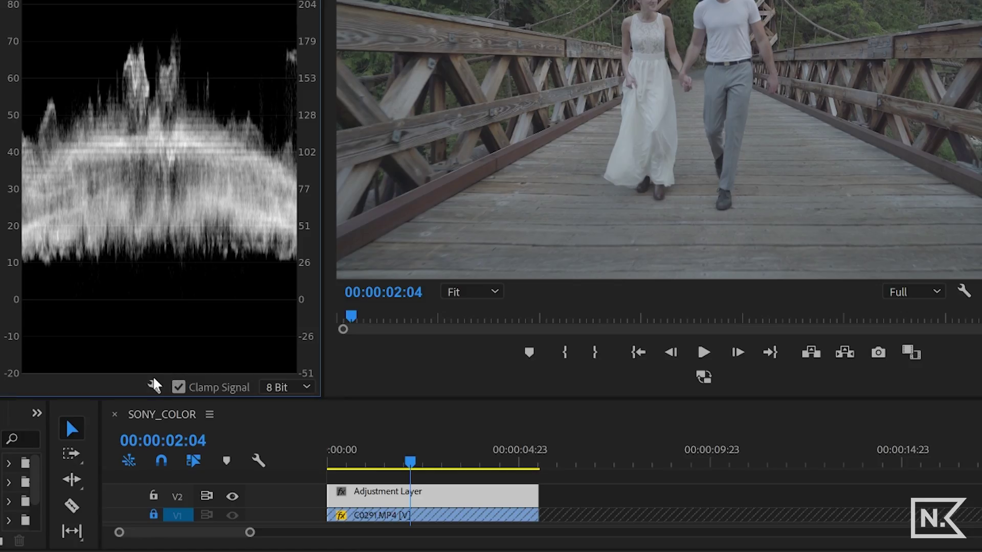
pyautogui.click(154, 551)
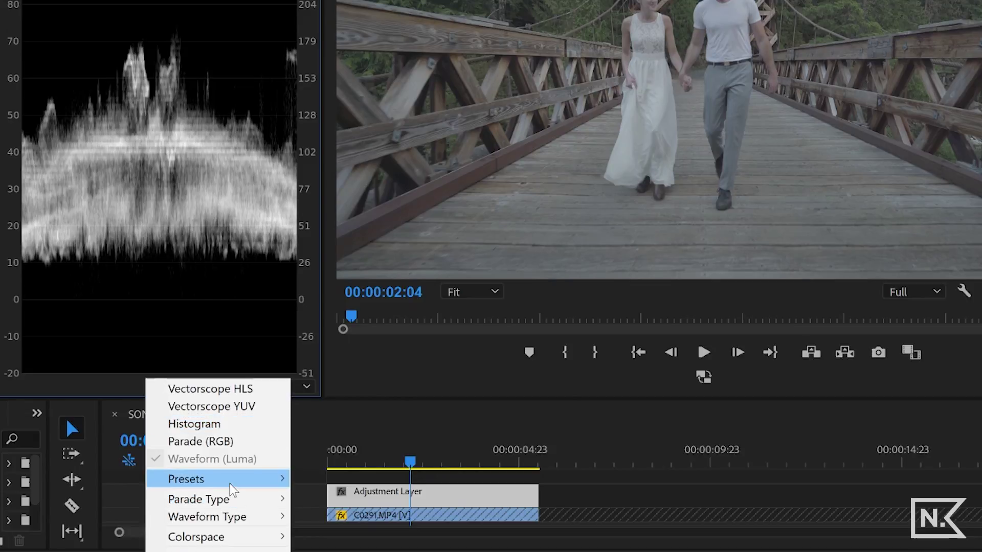
pyautogui.moveTo(237, 526)
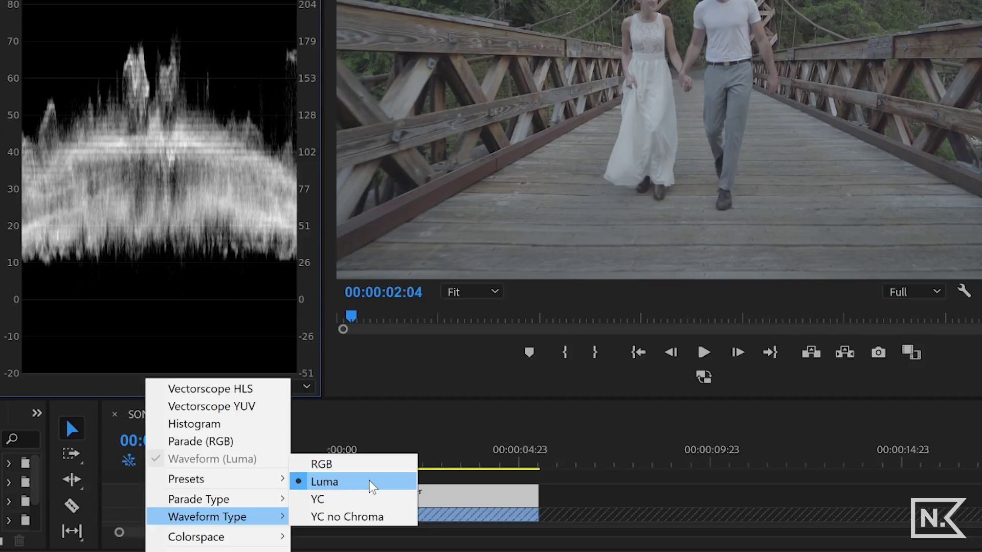
pyautogui.click(368, 468)
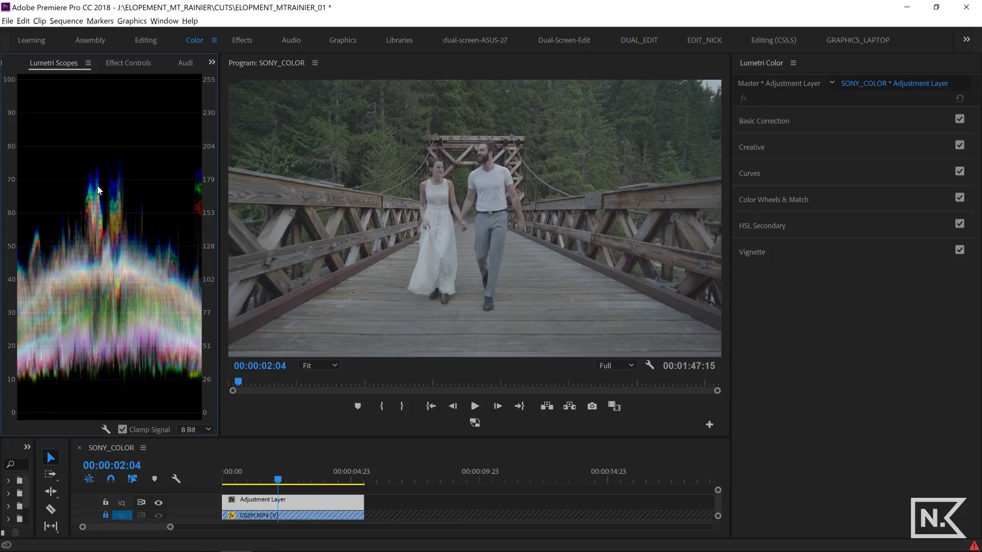
pyautogui.click(106, 430)
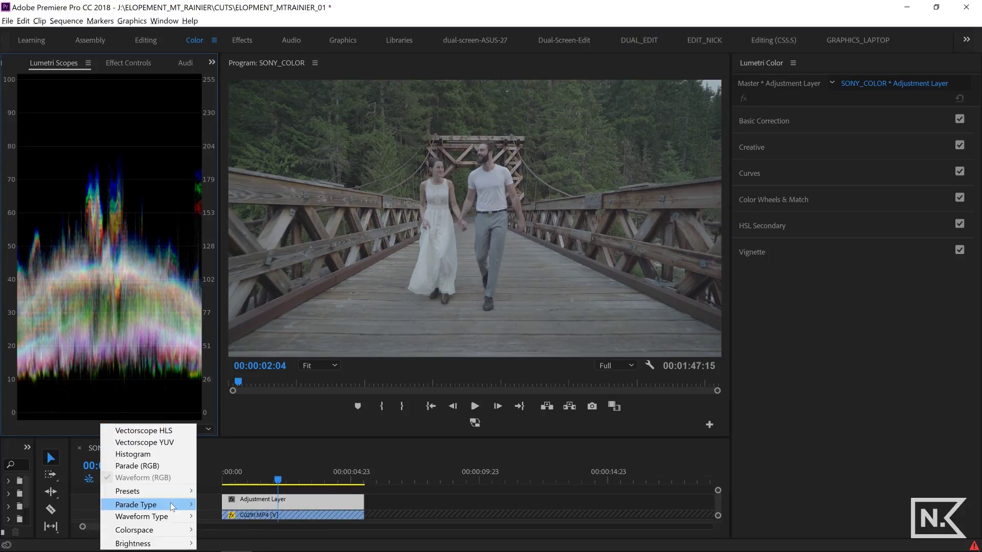
pyautogui.moveTo(170, 516)
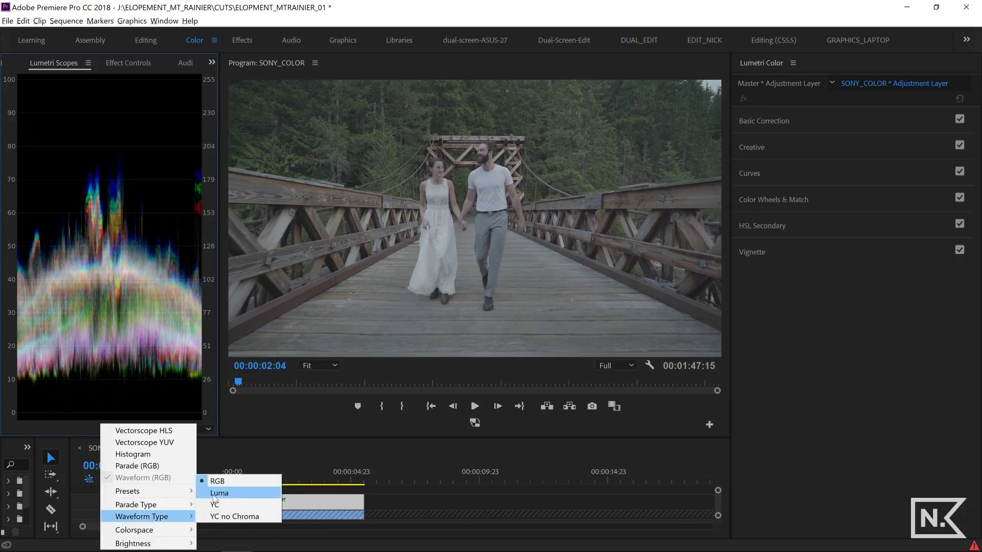
pyautogui.click(216, 496)
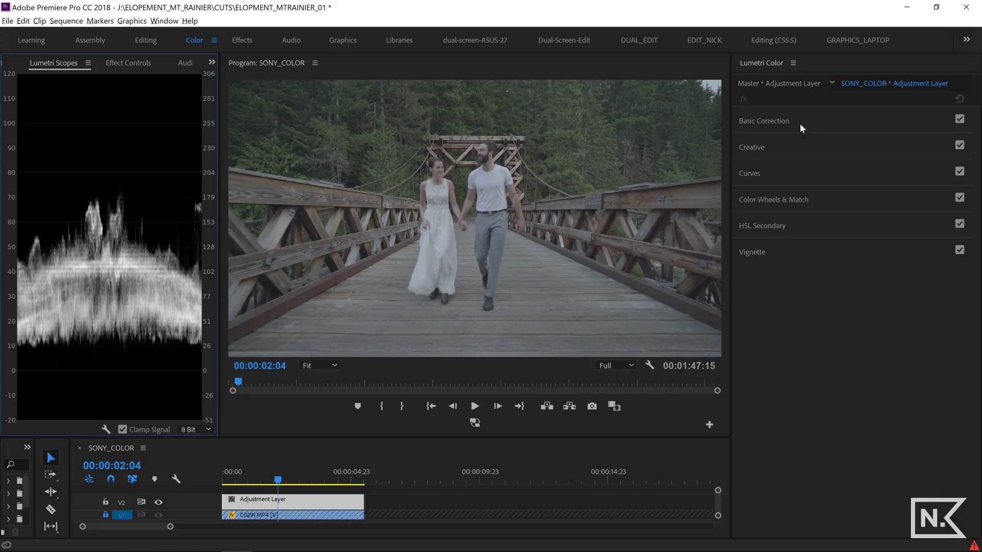
# Save the project and raise Basic Correction Exposure to about 1.3 on the adjustment layer
pyautogui.click(801, 126)
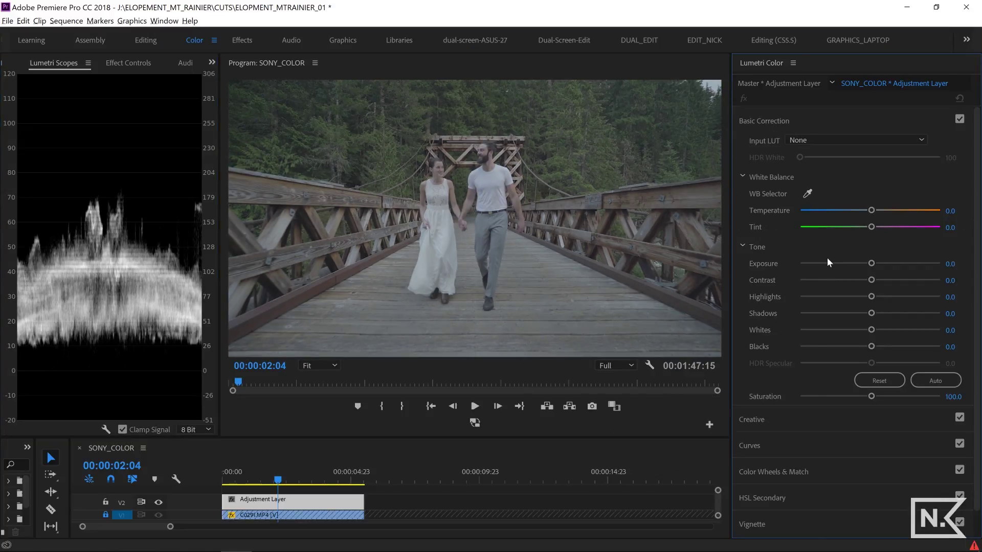
pyautogui.hotkey('ctrl', 's')
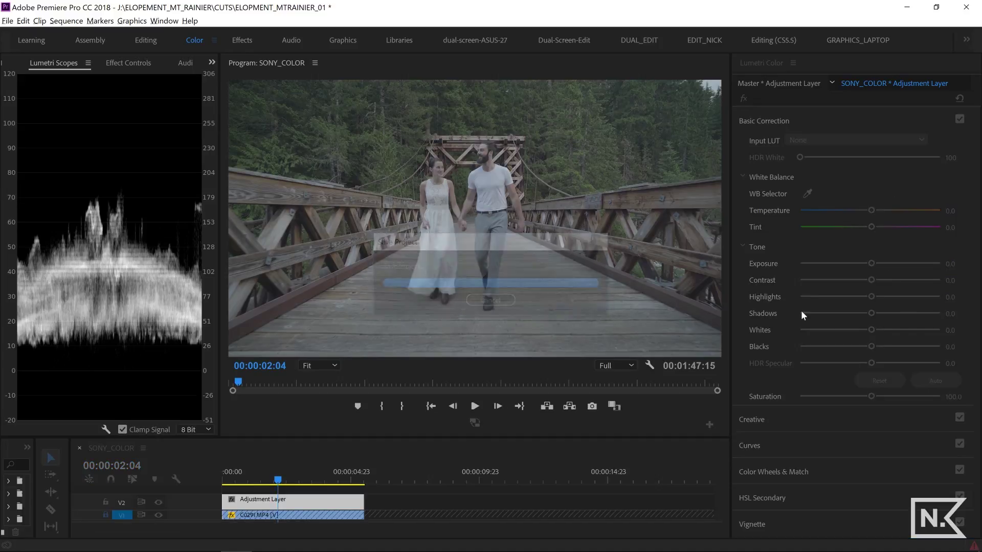
pyautogui.moveTo(871, 264); pyautogui.dragTo(886, 258)
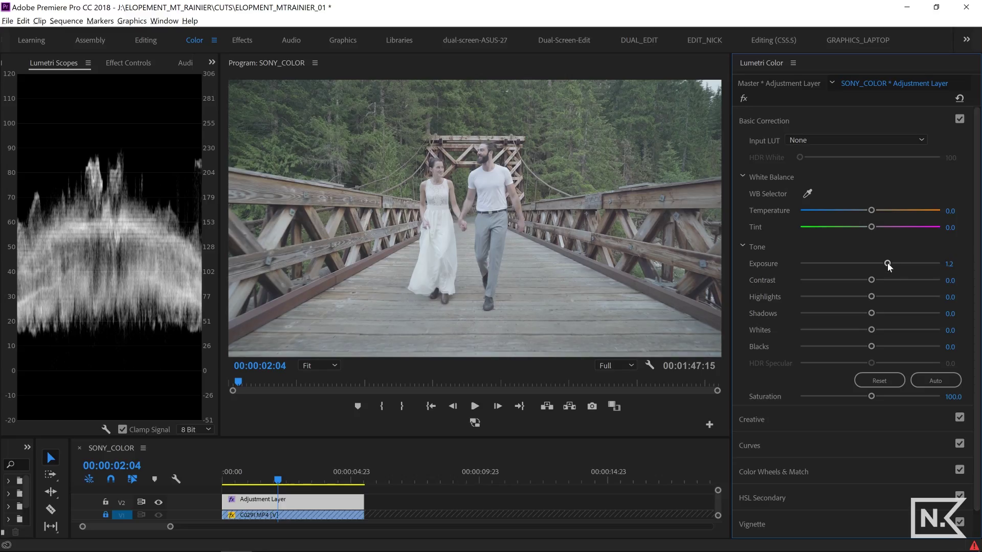
pyautogui.moveTo(888, 263); pyautogui.dragTo(887, 264)
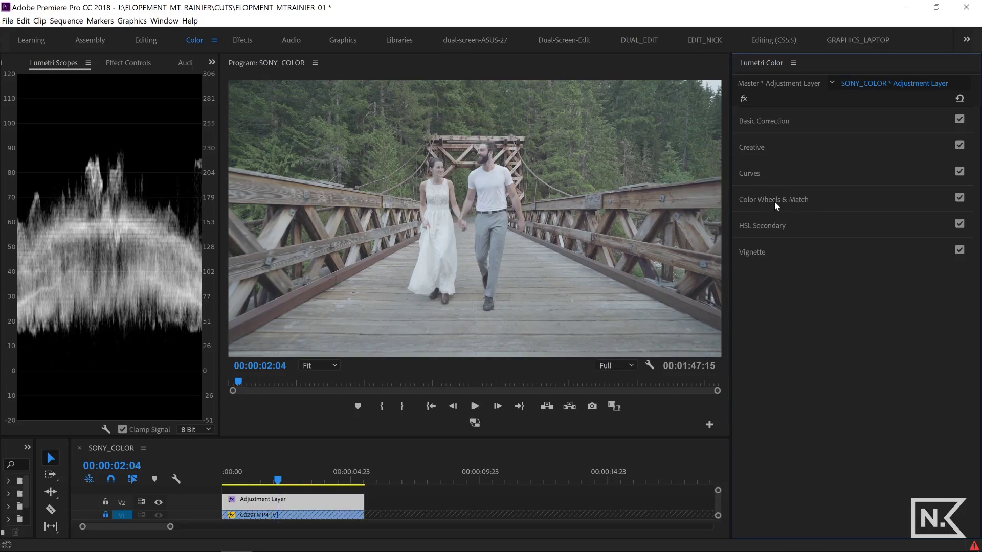
# Add three RGB curve points, lifting the upper one and pulling the lower one down into an S-curve
pyautogui.click(755, 173)
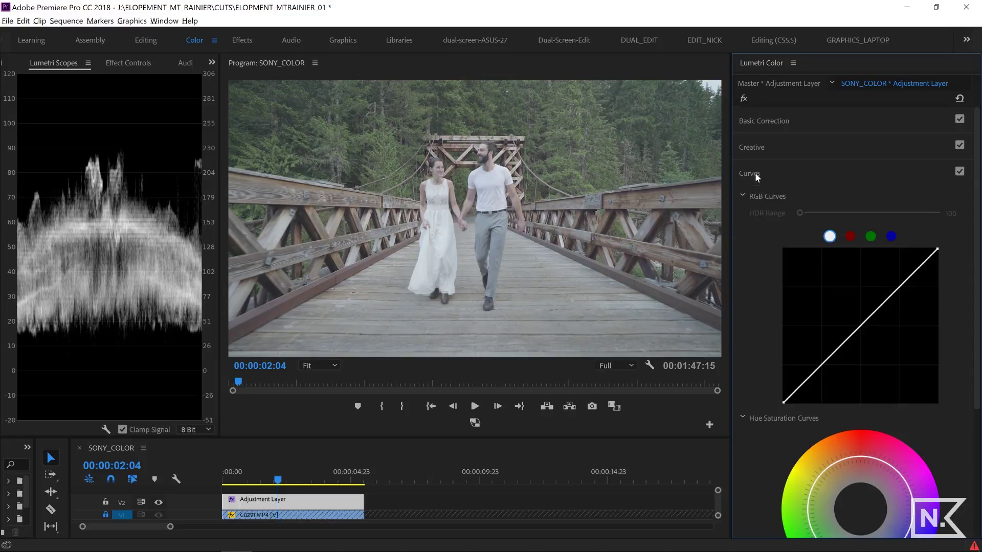
pyautogui.click(864, 329)
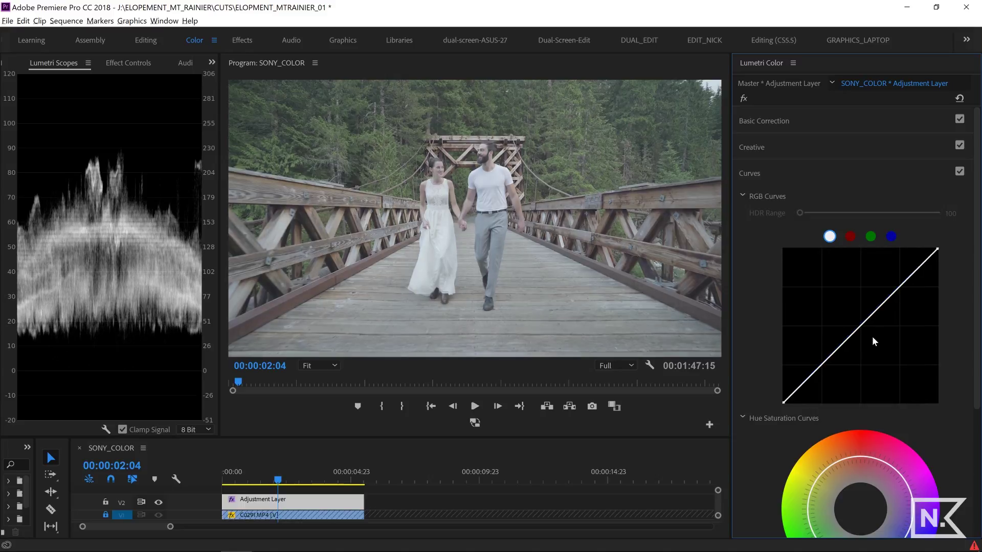
pyautogui.click(861, 326)
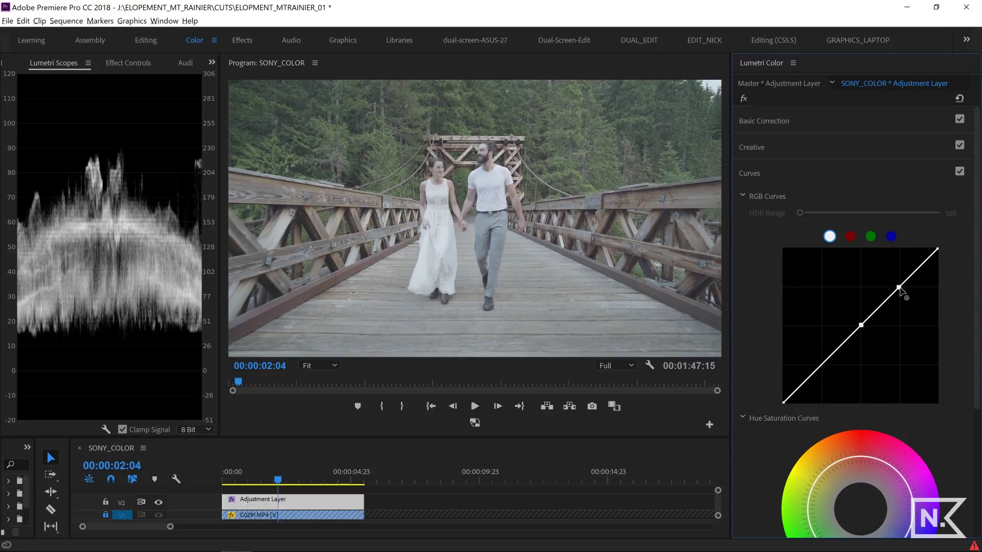
pyautogui.click(900, 288)
pyautogui.moveTo(900, 288); pyautogui.dragTo(894, 280)
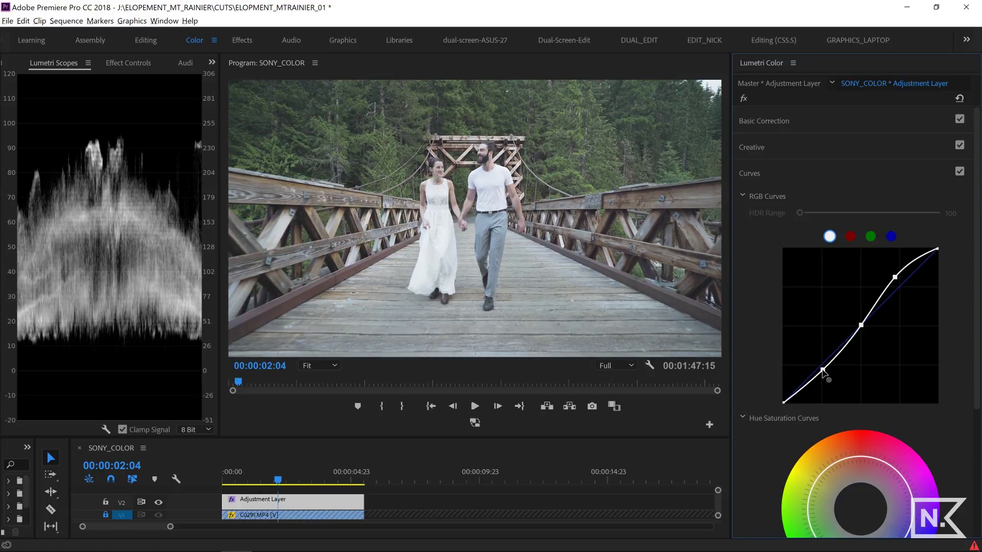
pyautogui.moveTo(824, 372)
pyautogui.mouseDown()
pyautogui.moveTo(839, 397)
pyautogui.moveTo(829, 373)
pyautogui.mouseUp()
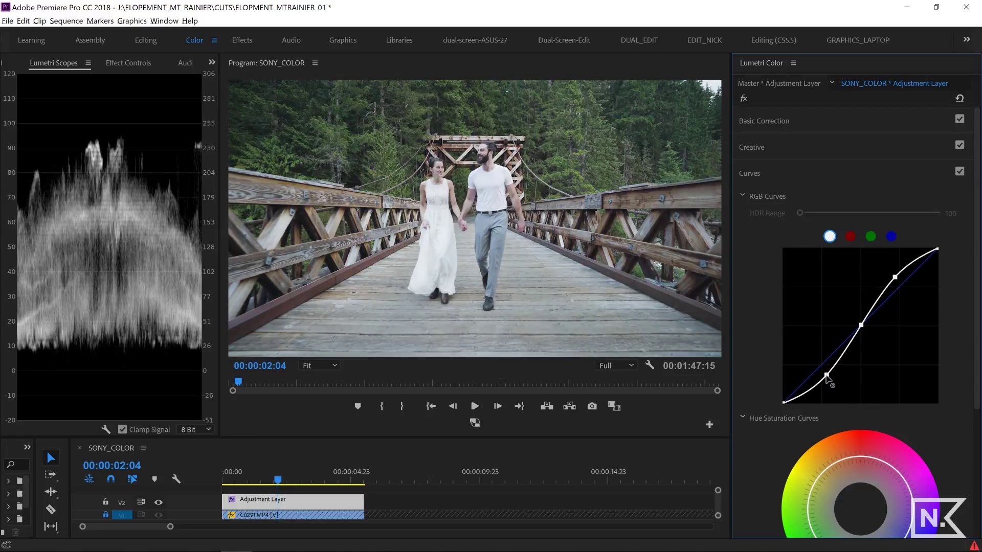
pyautogui.moveTo(827, 377); pyautogui.dragTo(827, 377)
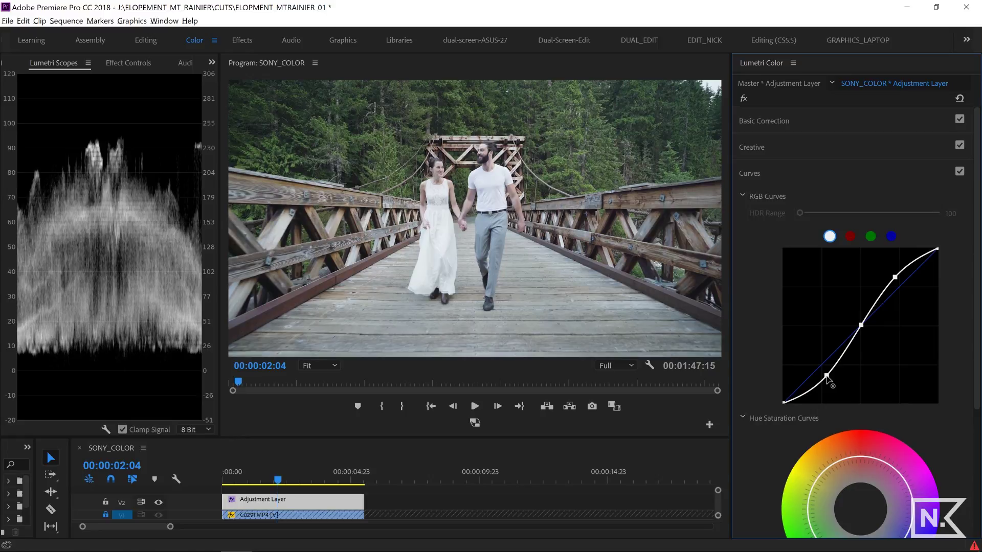
pyautogui.click(792, 173)
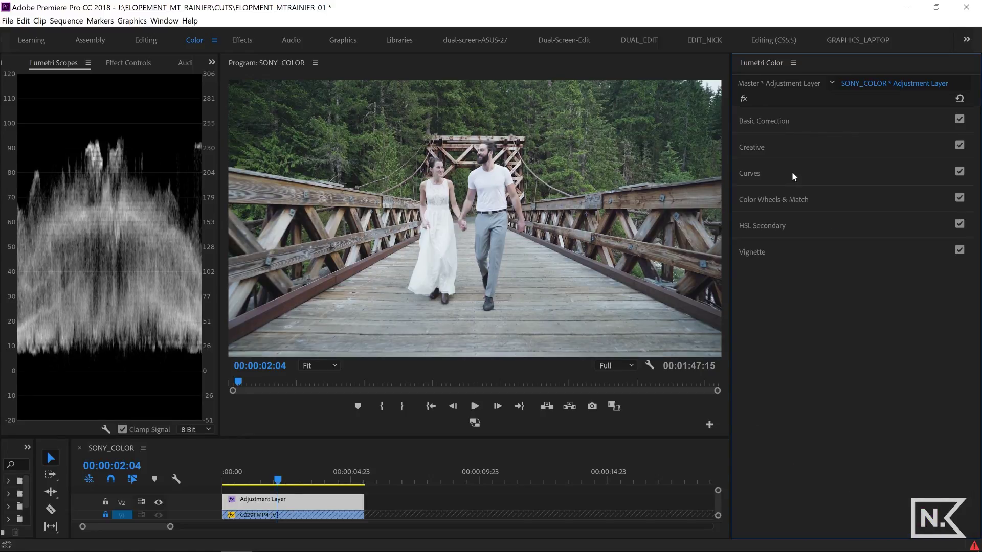
# Nudge the Color Wheels brightness sliders: midtones and highlights slightly up, shadows adjusted then lifted slightly
pyautogui.click(772, 204)
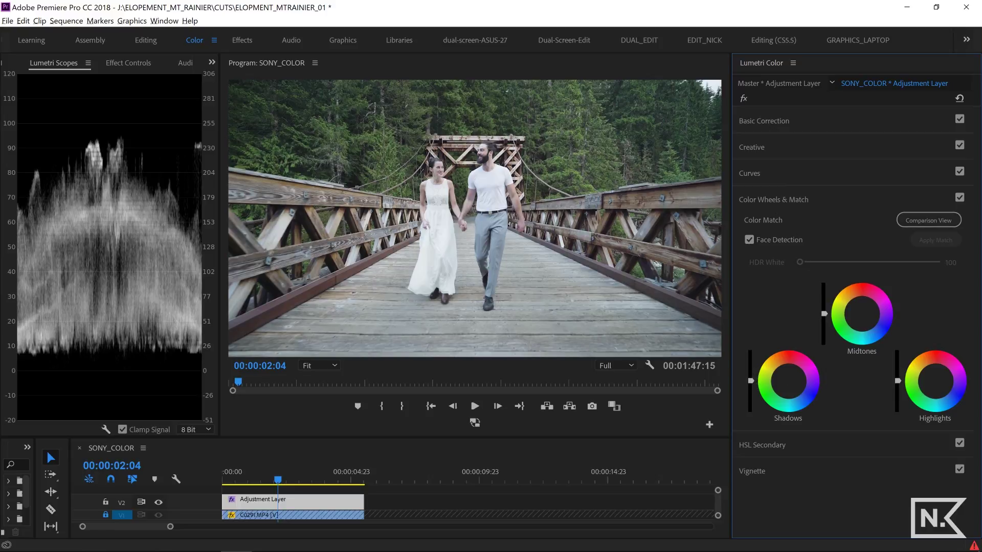
pyautogui.moveTo(751, 382); pyautogui.dragTo(751, 385)
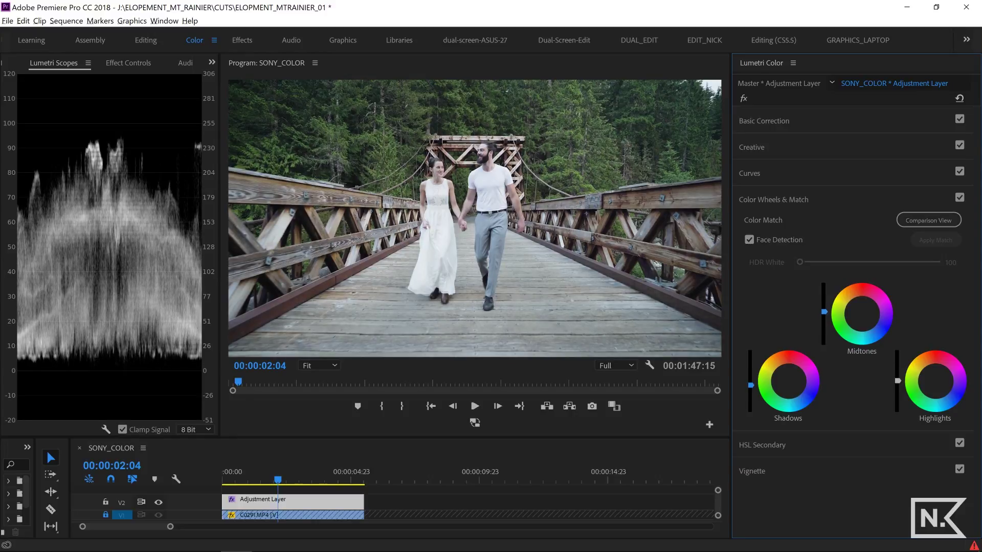
pyautogui.moveTo(824, 311); pyautogui.dragTo(824, 311)
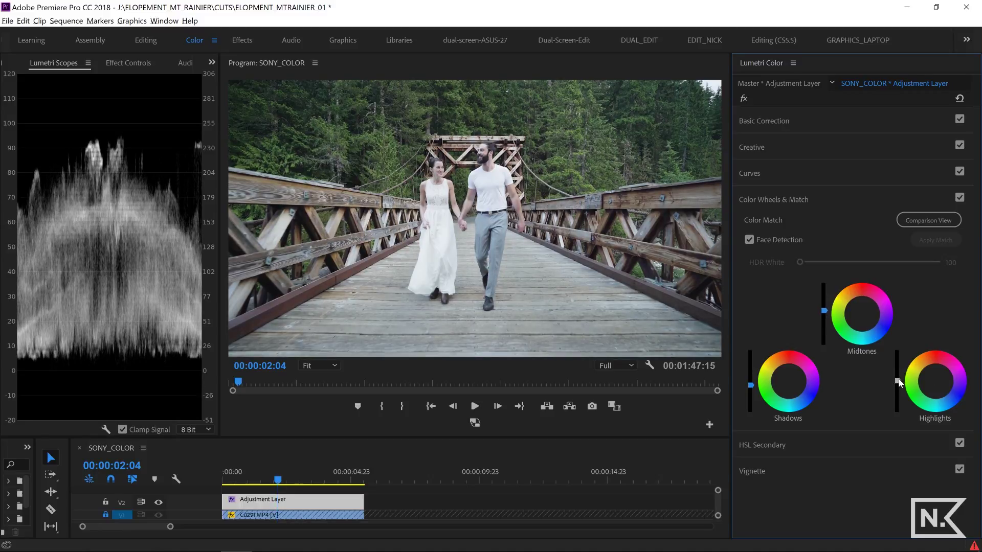
pyautogui.moveTo(898, 380); pyautogui.dragTo(898, 378)
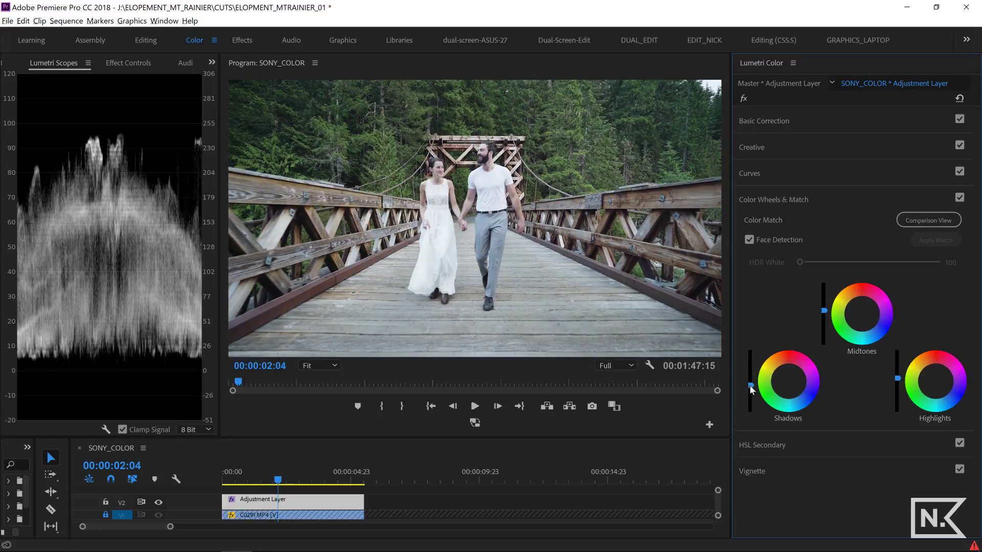
pyautogui.moveTo(751, 386); pyautogui.dragTo(751, 390)
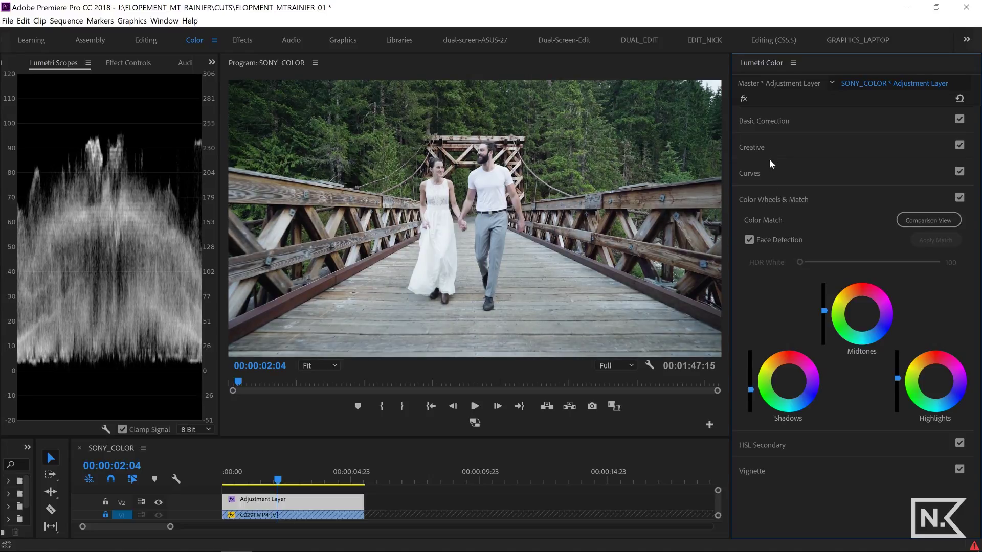
# Deepen the RGB curve's shadow point and lift the black endpoint slightly for a faded look
pyautogui.click(770, 173)
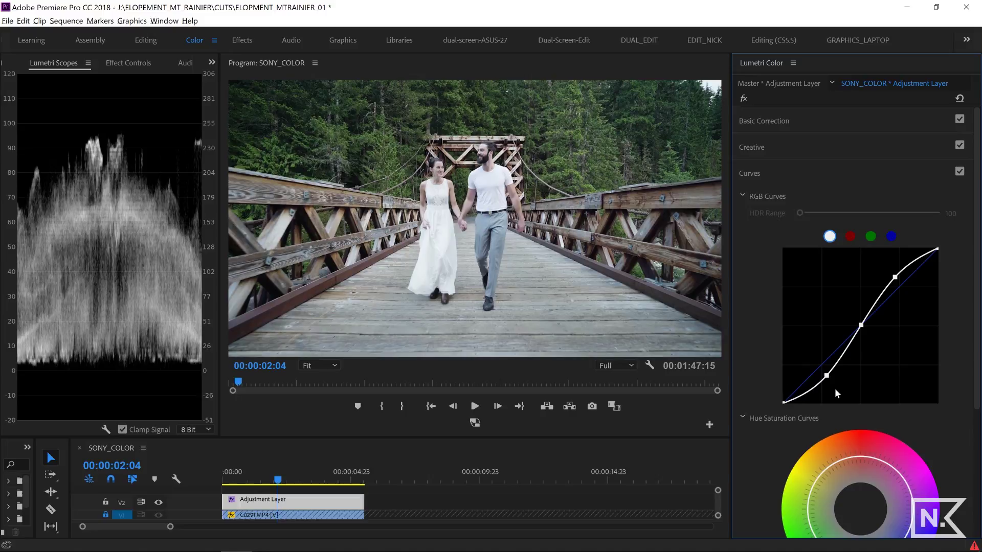
pyautogui.moveTo(829, 378)
pyautogui.mouseDown()
pyautogui.moveTo(834, 384)
pyautogui.moveTo(828, 376)
pyautogui.mouseUp()
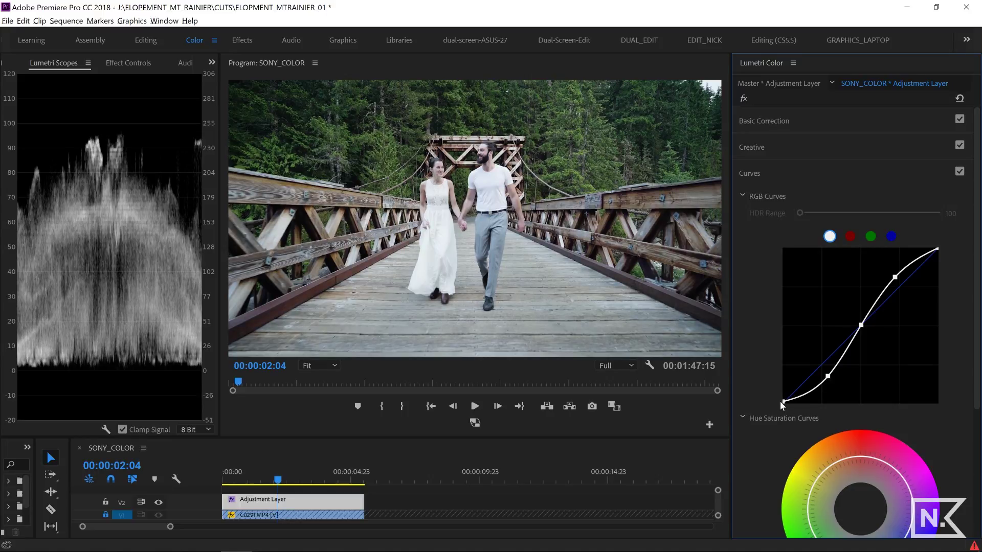
pyautogui.moveTo(781, 401)
pyautogui.mouseDown()
pyautogui.moveTo(775, 373)
pyautogui.moveTo(771, 397)
pyautogui.mouseUp()
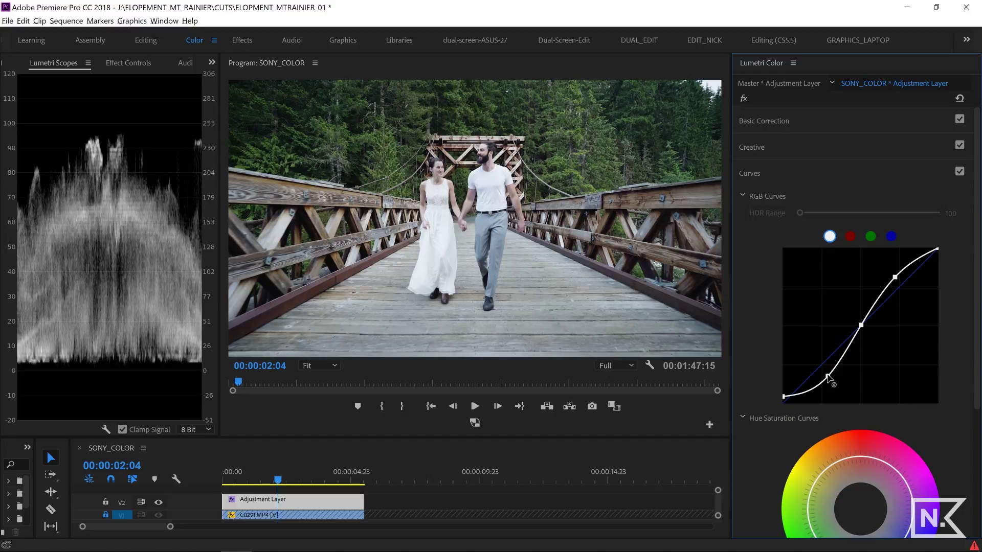
pyautogui.moveTo(828, 378); pyautogui.dragTo(829, 372)
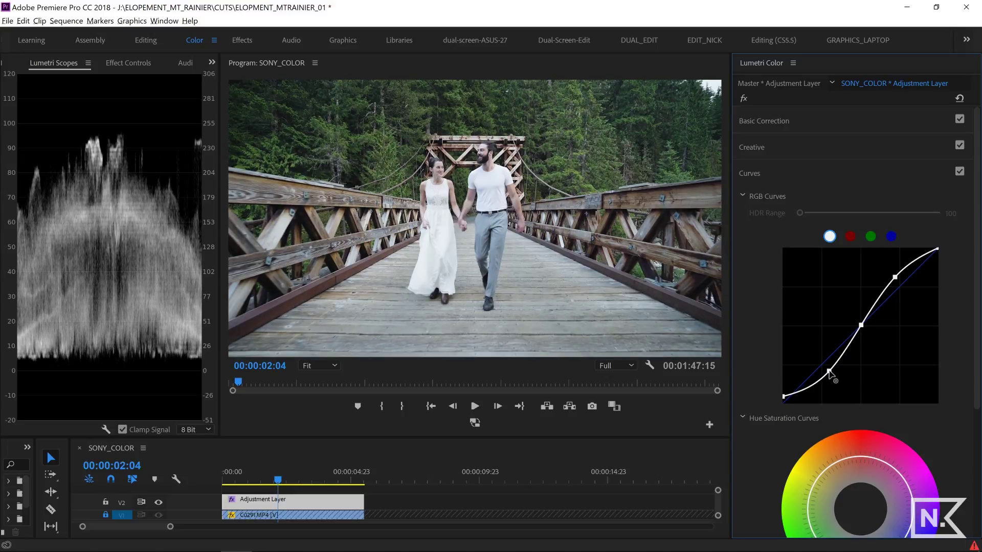
# Compare the grade with the ungraded clip, then pull Basic Correction Highlights down to -14.5
pyautogui.click(744, 98)
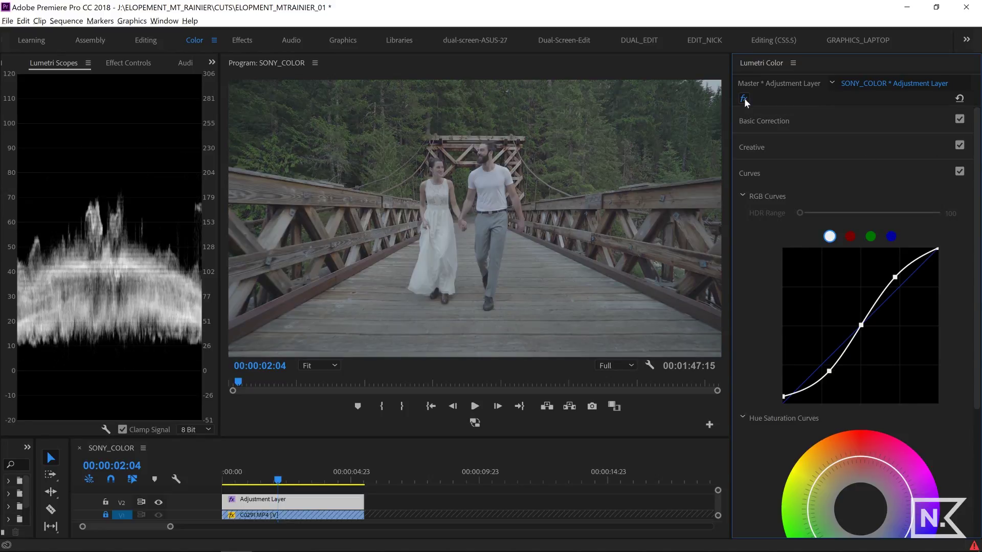
pyautogui.click(744, 99)
pyautogui.click(744, 98)
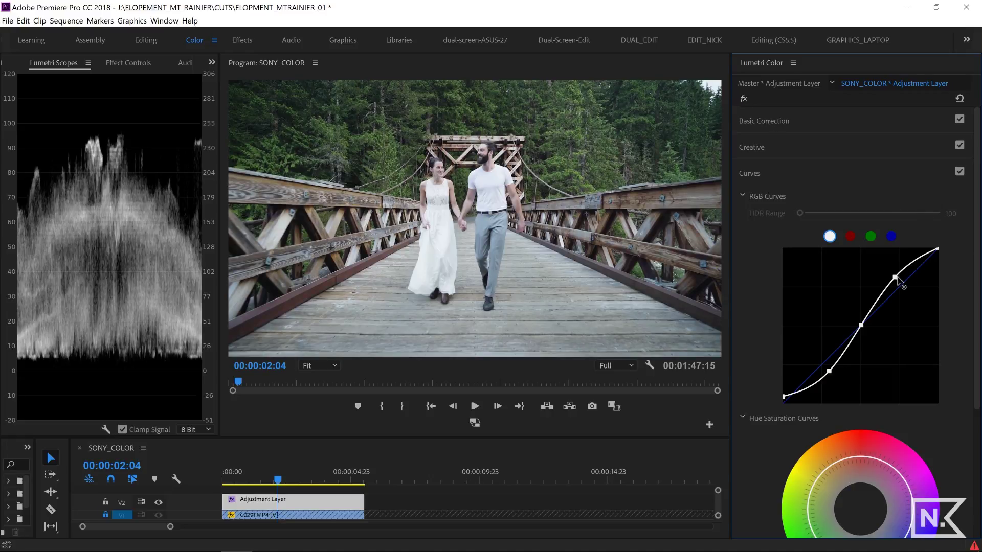
pyautogui.click(794, 123)
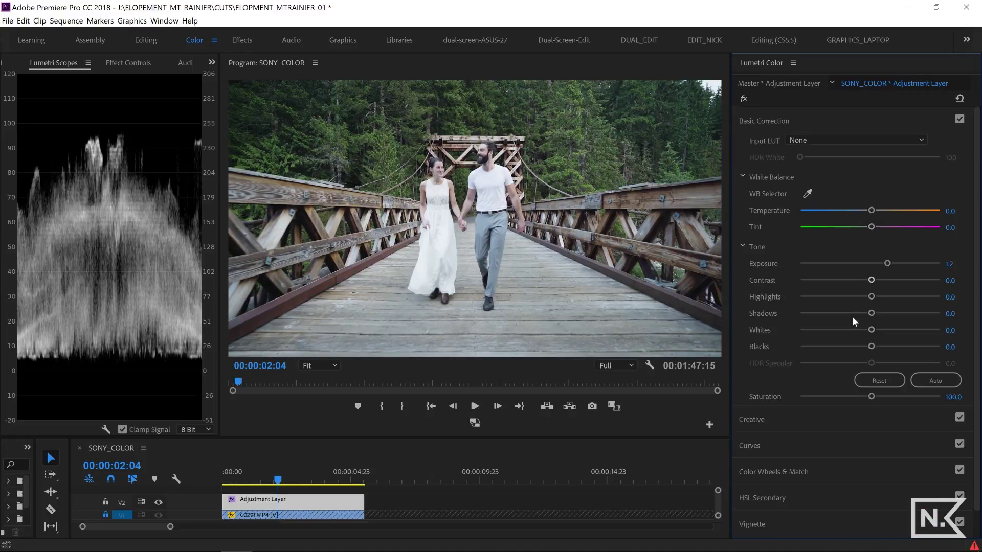
pyautogui.moveTo(872, 298); pyautogui.dragTo(865, 299)
pyautogui.click(788, 118)
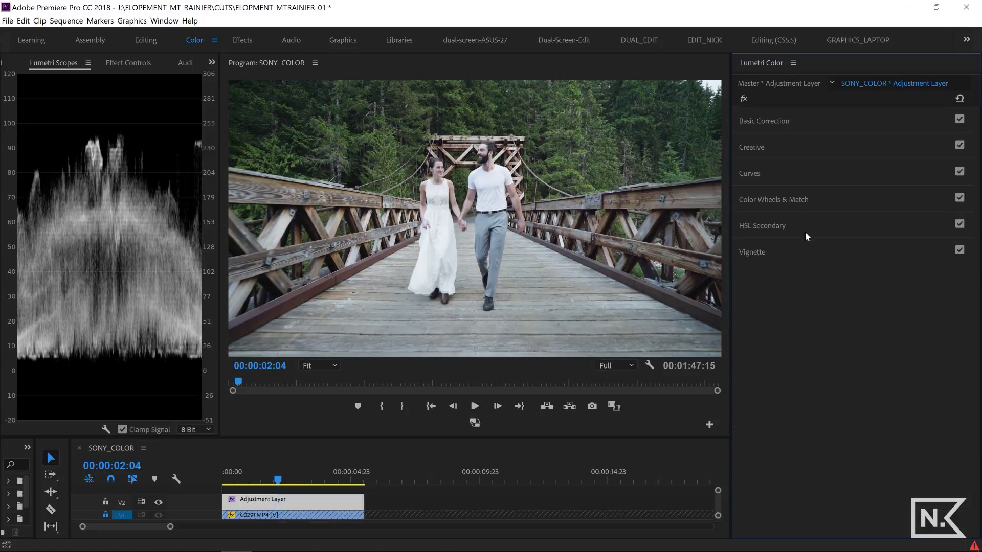
# Raise the Color Wheels midtones slightly and check the grade before and after
pyautogui.click(796, 197)
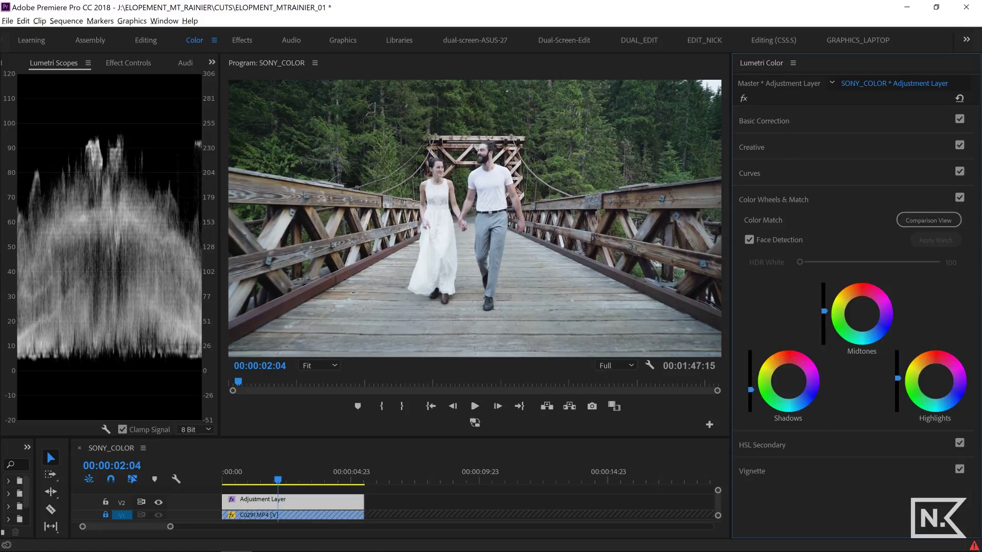
pyautogui.moveTo(824, 310); pyautogui.dragTo(824, 309)
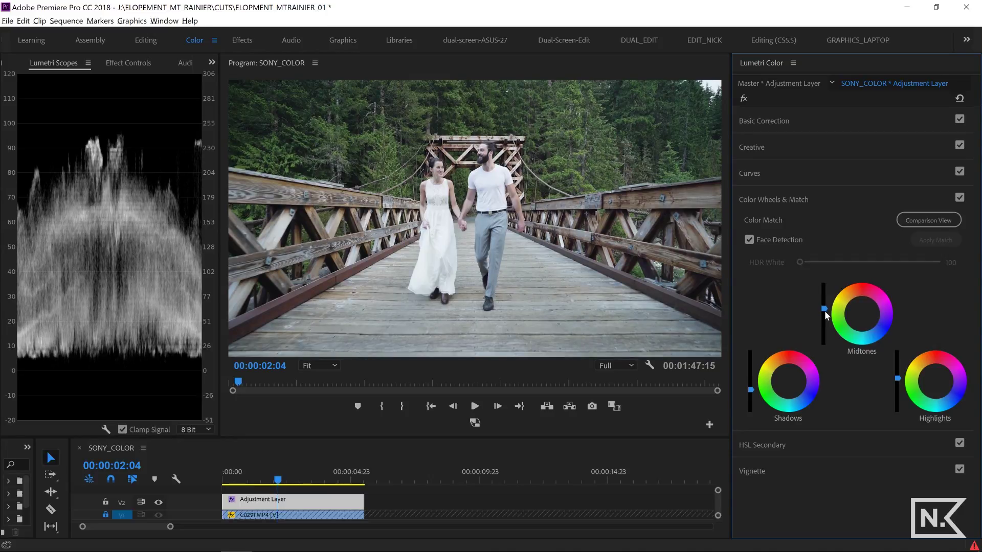
pyautogui.click(744, 99)
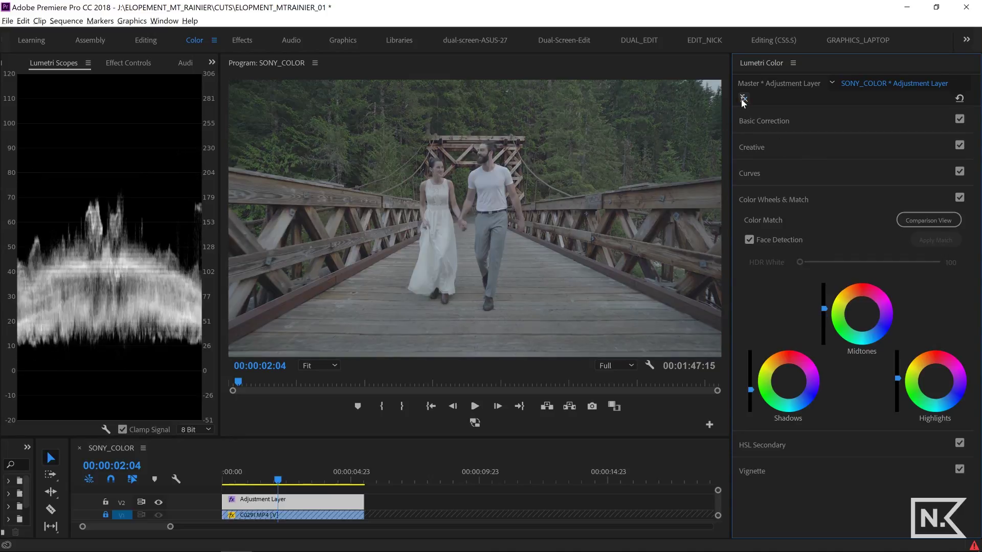
pyautogui.click(744, 99)
pyautogui.click(743, 99)
pyautogui.click(743, 99)
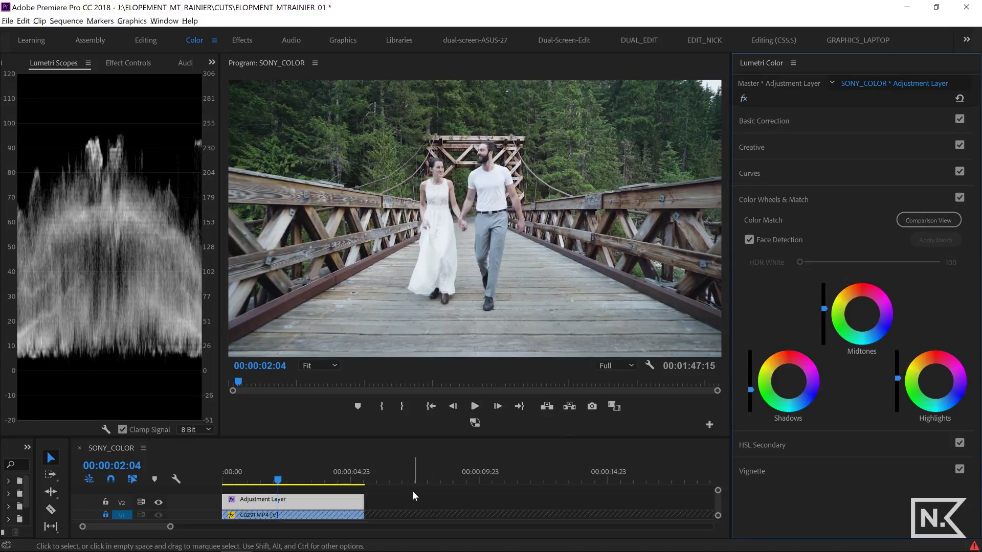
# Unlock V1, extend C0291.MP4's end, and compare against a 01:34 reference in a top/bottom split
pyautogui.click(105, 515)
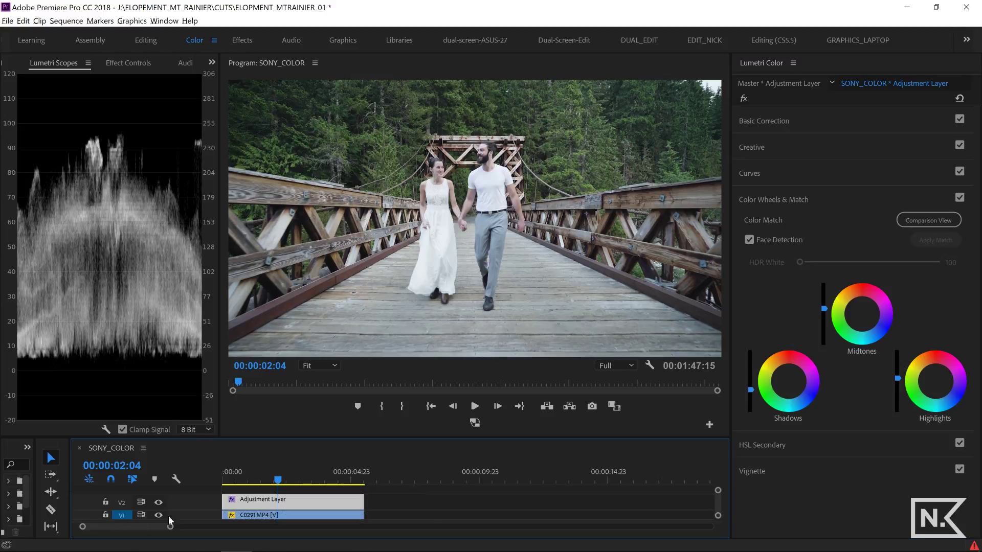
pyautogui.moveTo(365, 515); pyautogui.dragTo(451, 515)
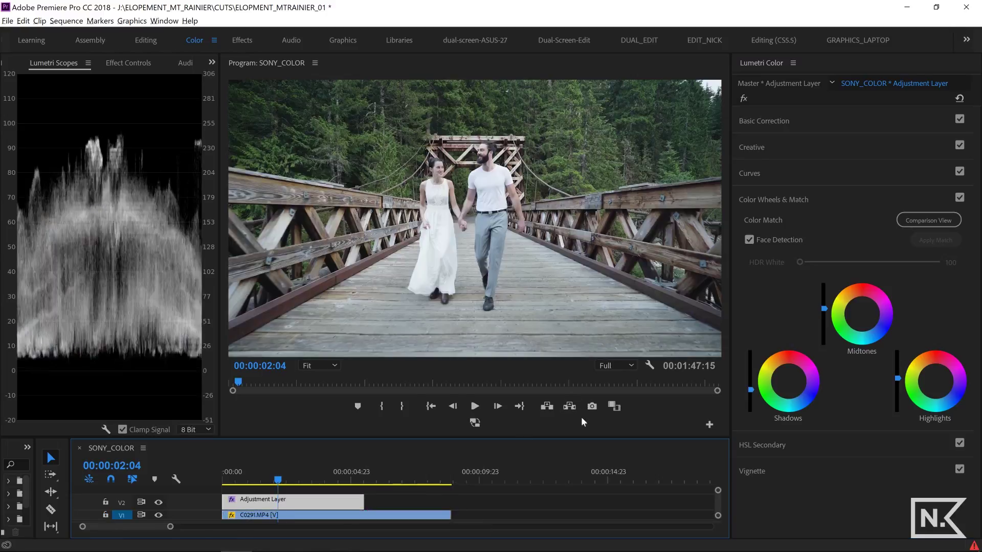
pyautogui.click(612, 407)
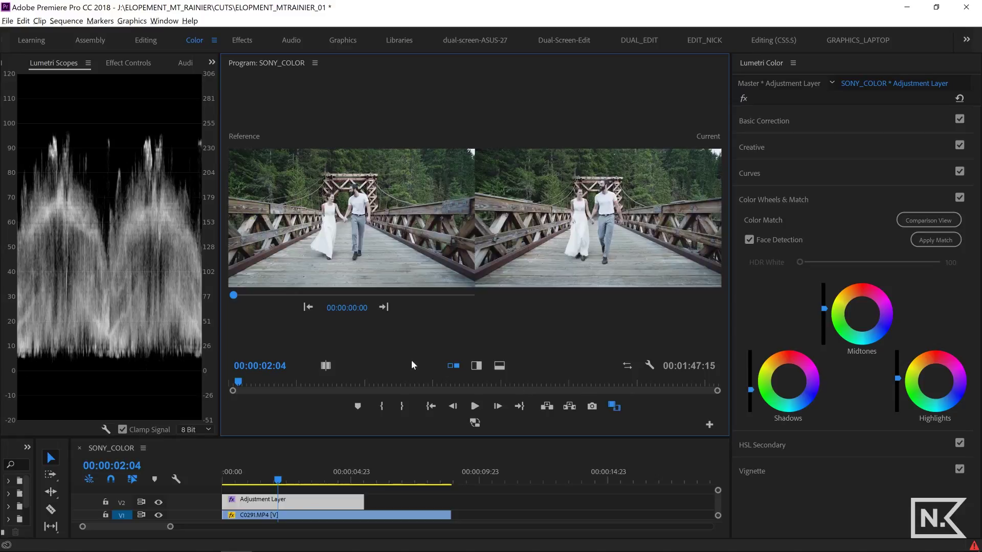
pyautogui.click(438, 296)
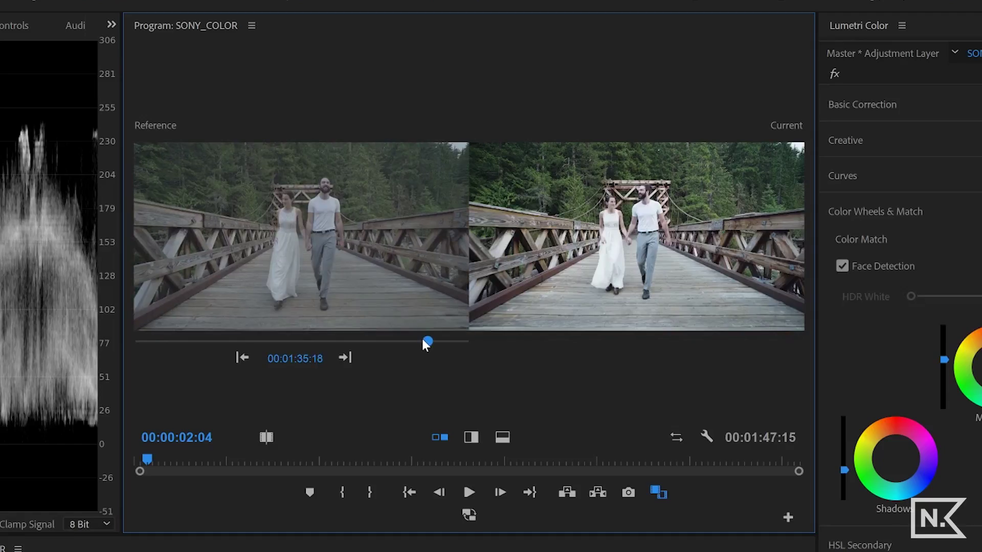
pyautogui.click(472, 438)
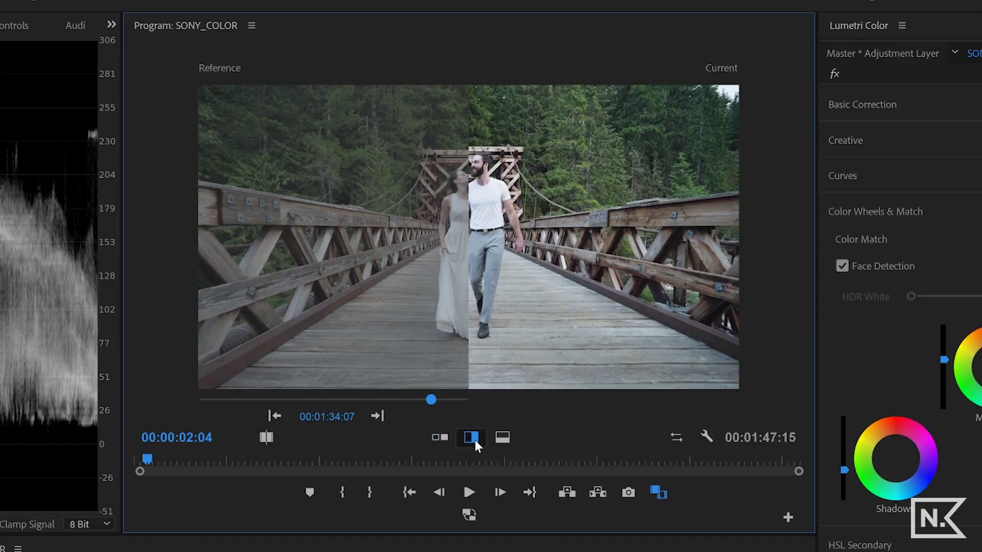
pyautogui.click(502, 437)
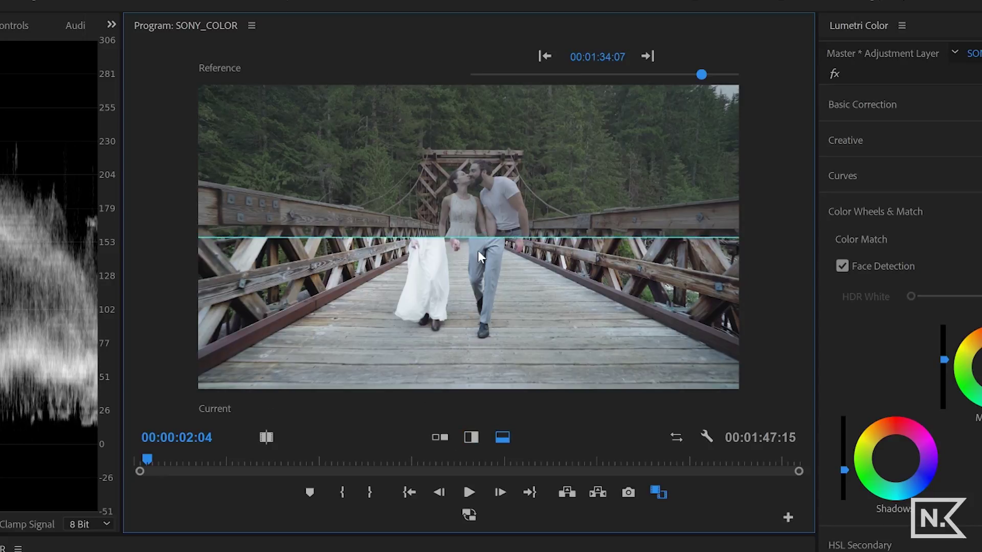
pyautogui.moveTo(481, 235); pyautogui.dragTo(491, 111)
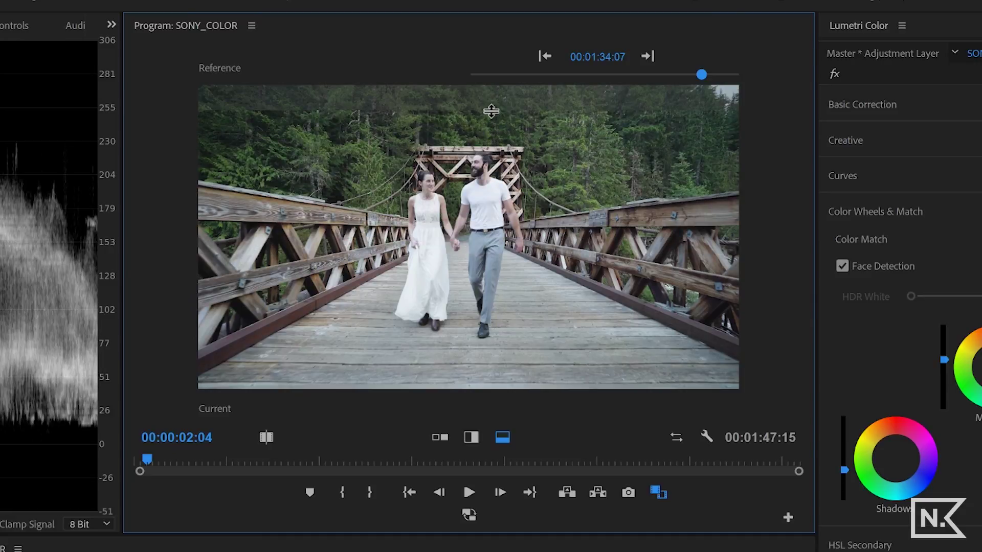
pyautogui.moveTo(489, 156); pyautogui.dragTo(488, 273)
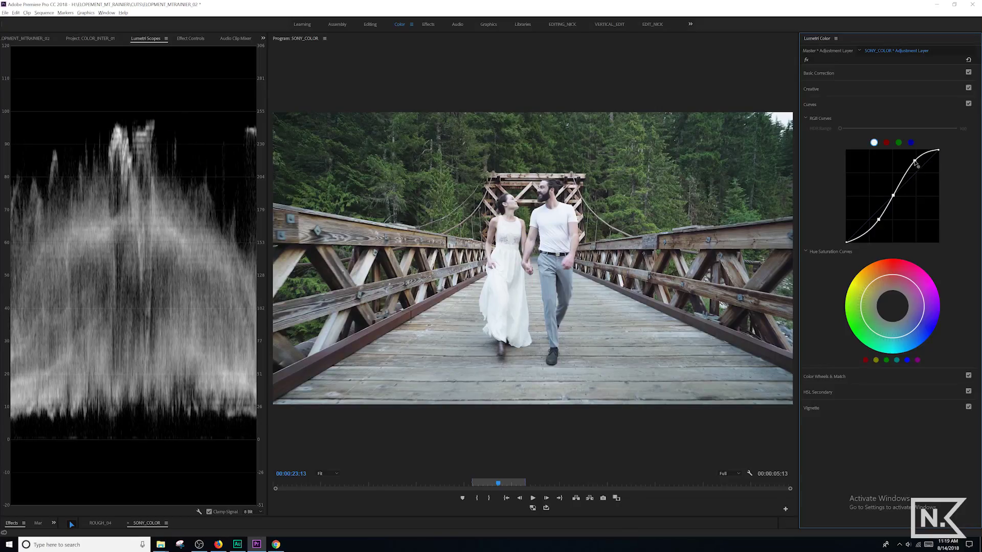
# Adjust the RGB curve's top point to test highlight clipping at 100 on the waveform
pyautogui.moveTo(916, 161)
pyautogui.mouseDown()
pyautogui.moveTo(911, 153)
pyautogui.moveTo(915, 163)
pyautogui.mouseUp()
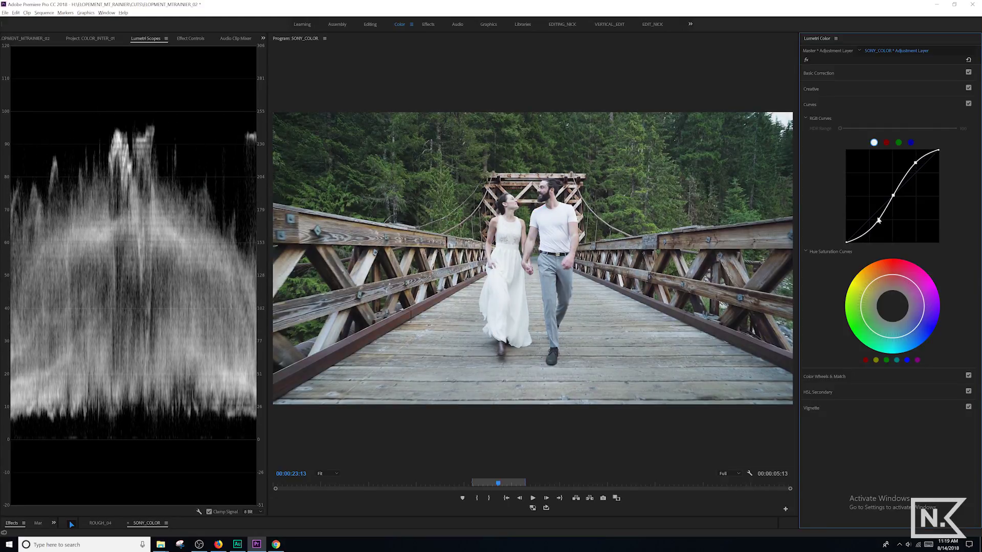